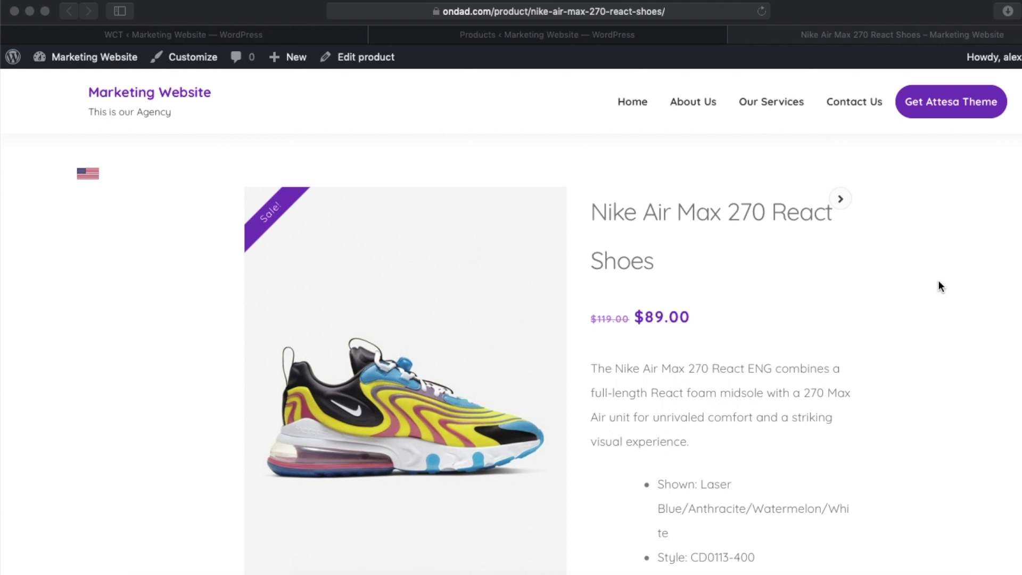
# Review the WP Custom Translate Post Types and Taxonomies, with product, product_cat and product_tag ticked.
pyautogui.click(938, 282)
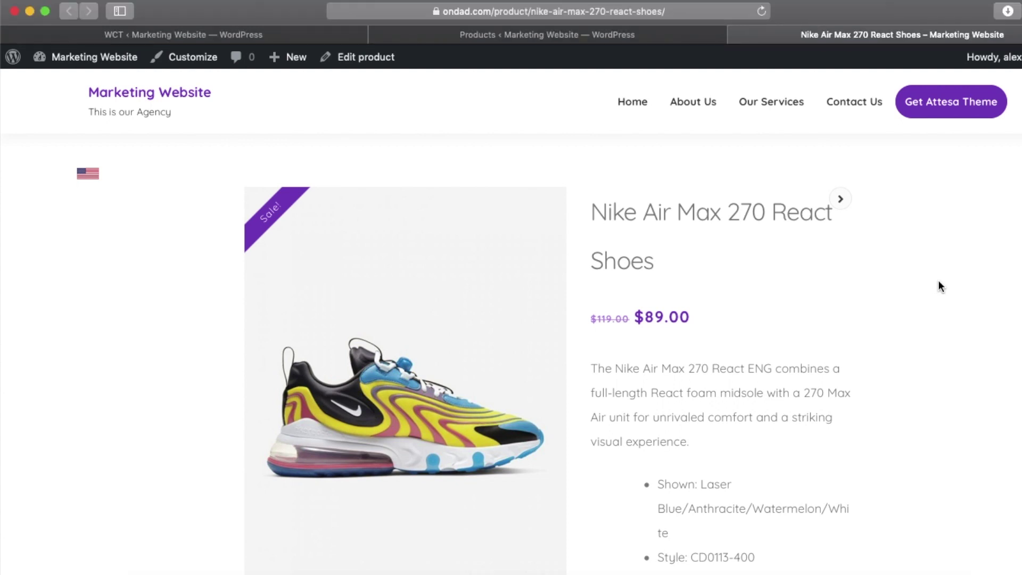
pyautogui.scroll(-1, 939, 286)
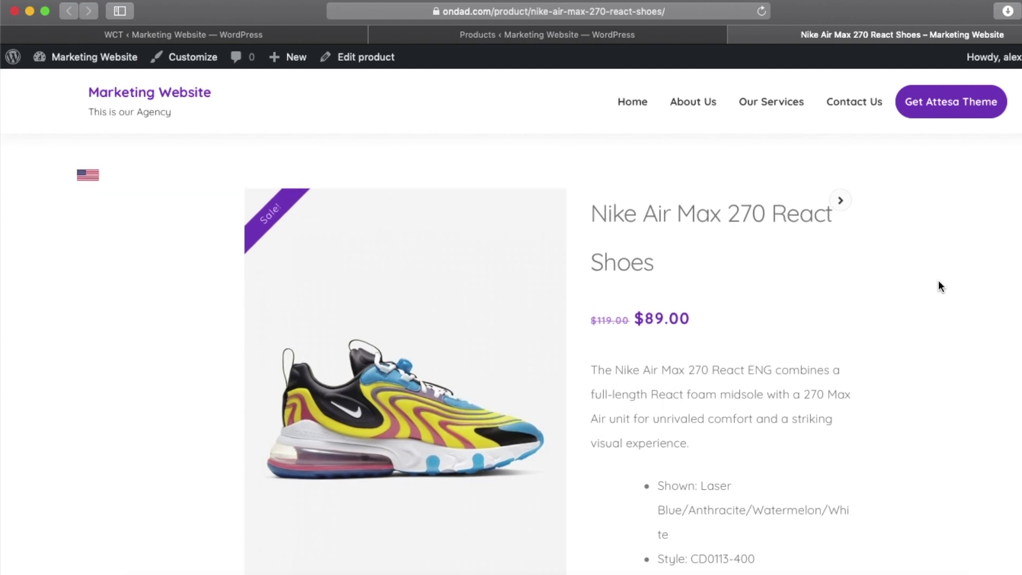
pyautogui.scroll(1, 941, 286)
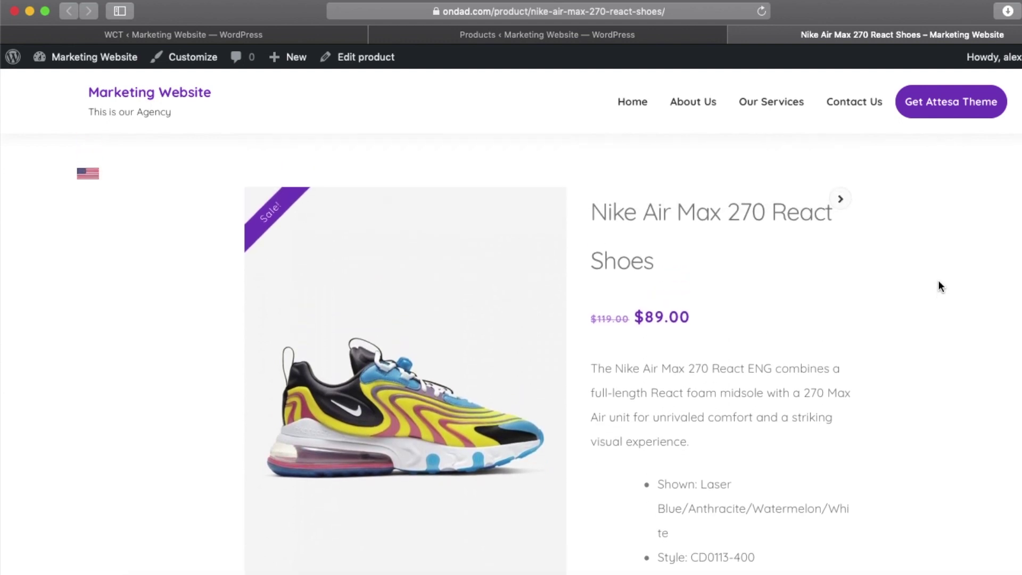
pyautogui.click(278, 32)
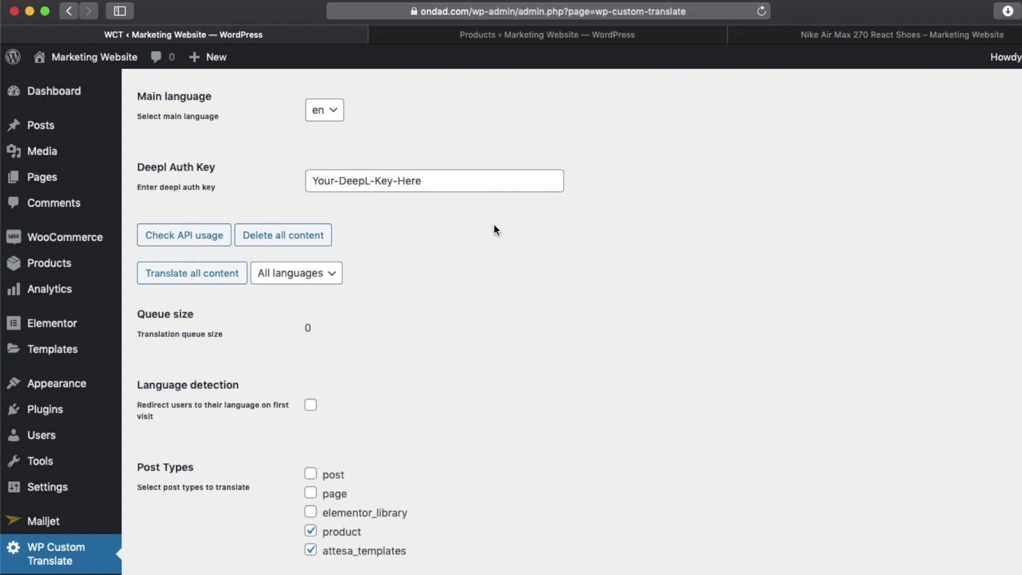
pyautogui.scroll(-2, 493, 224)
pyautogui.scroll(-1, 494, 230)
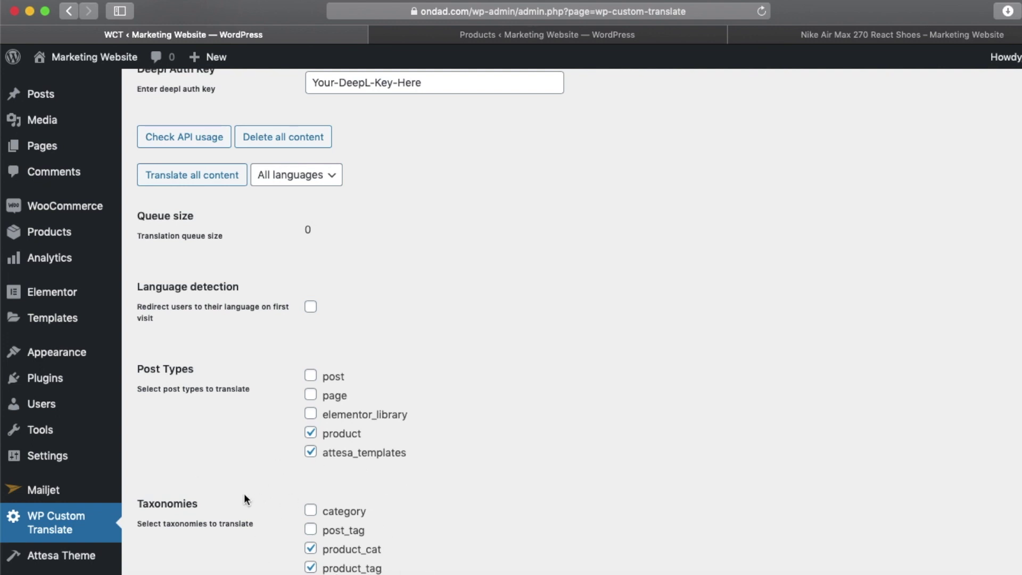
pyautogui.click(561, 33)
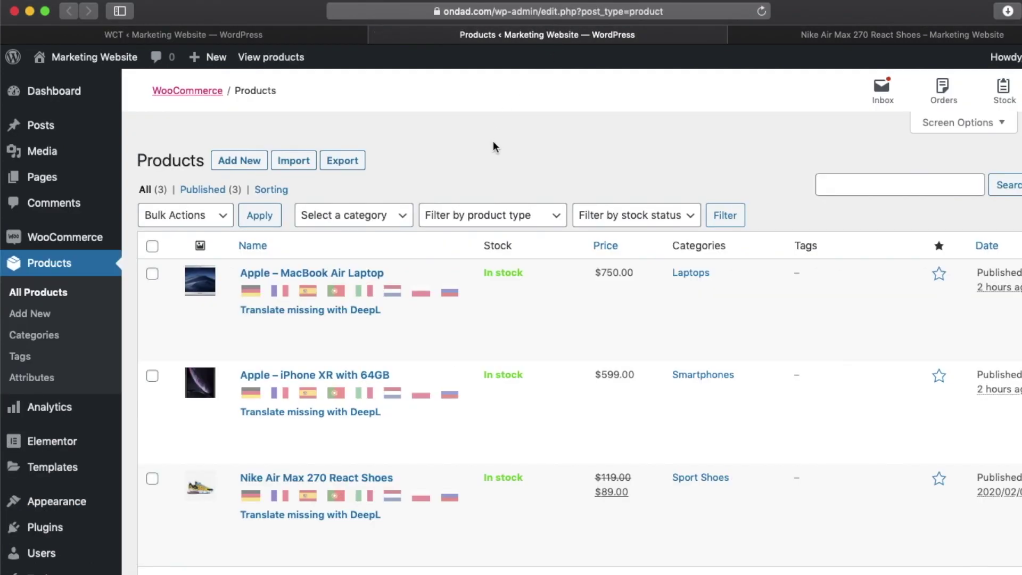
# Use the Nike row's flags to create German, French, Spanish and Italian DeepL translations.
pyautogui.scroll(-2, 492, 144)
pyautogui.scroll(1, 492, 144)
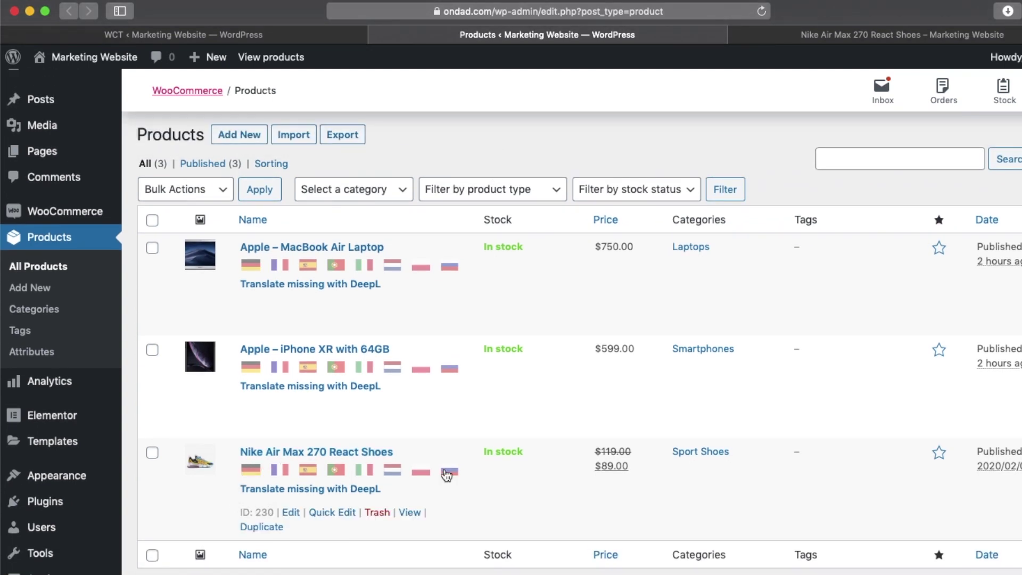
pyautogui.click(253, 471)
pyautogui.click(279, 475)
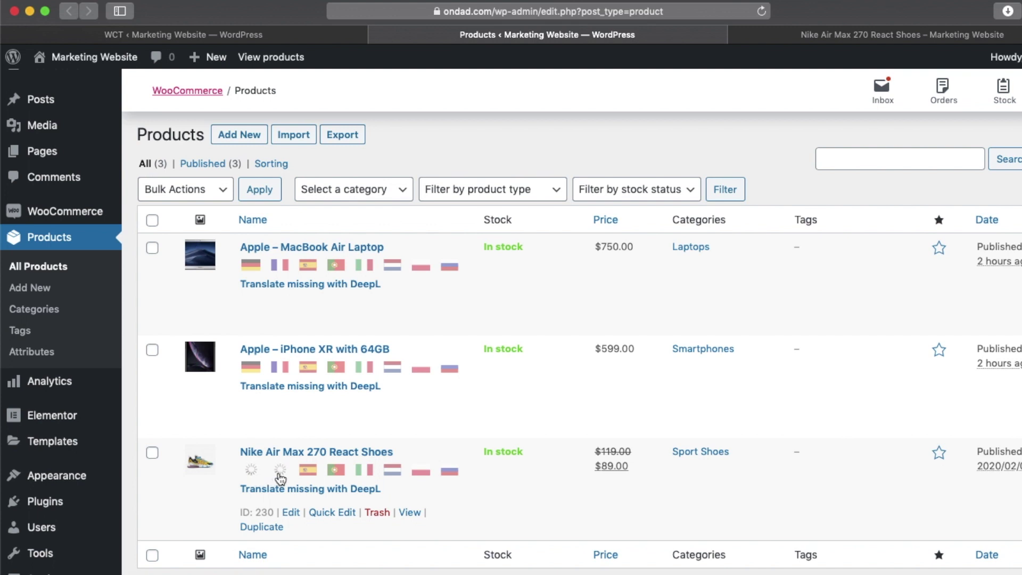
pyautogui.click(308, 472)
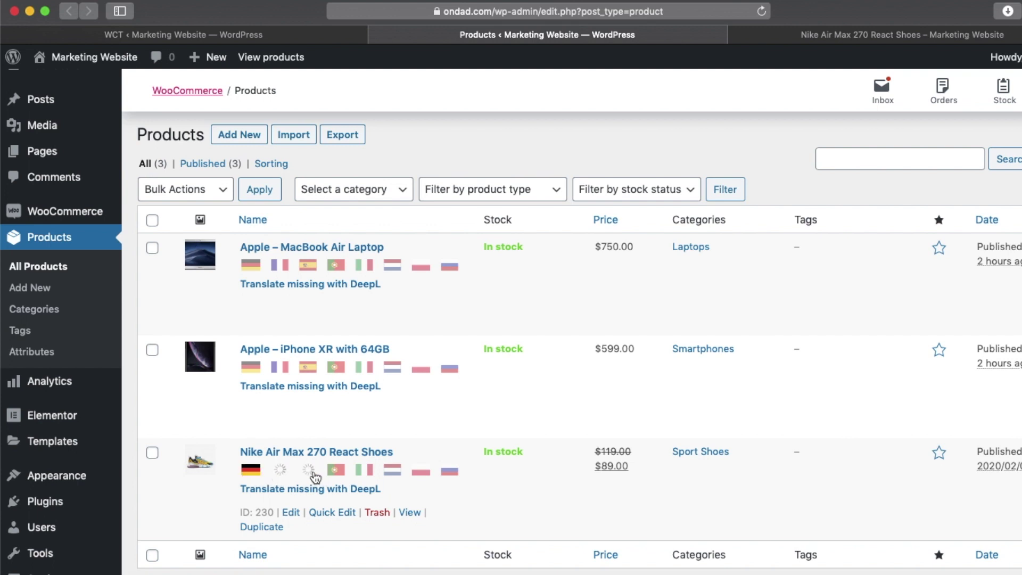
pyautogui.click(364, 470)
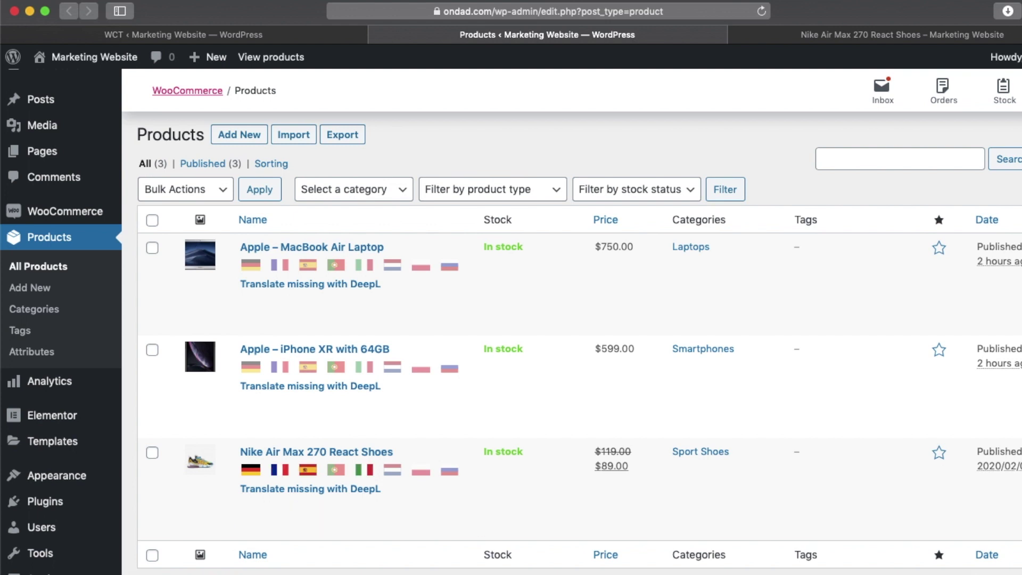
# Reload the Nike product page, open its German version, and read the translated React-Schuhe description.
pyautogui.click(820, 36)
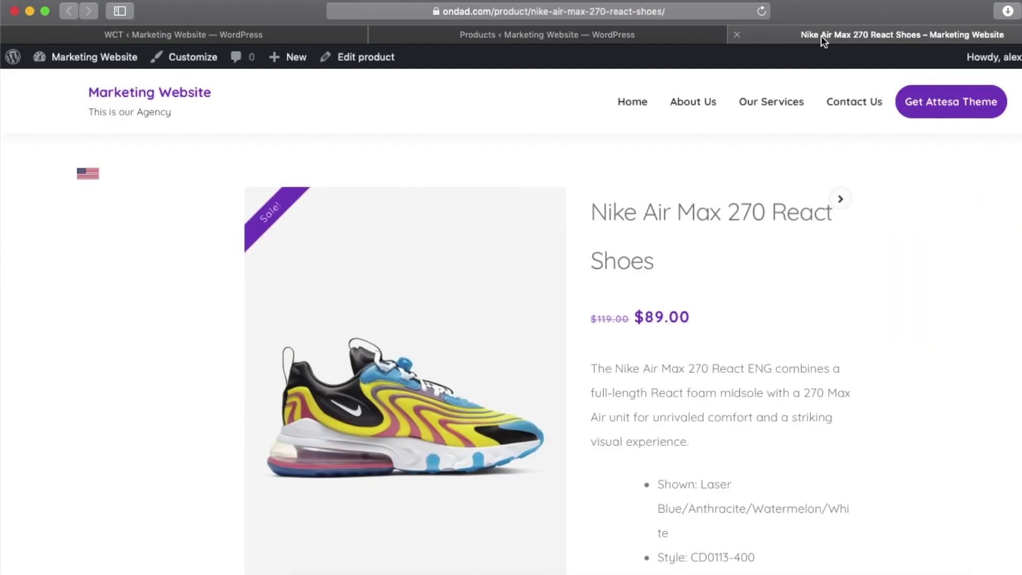
pyautogui.click(762, 10)
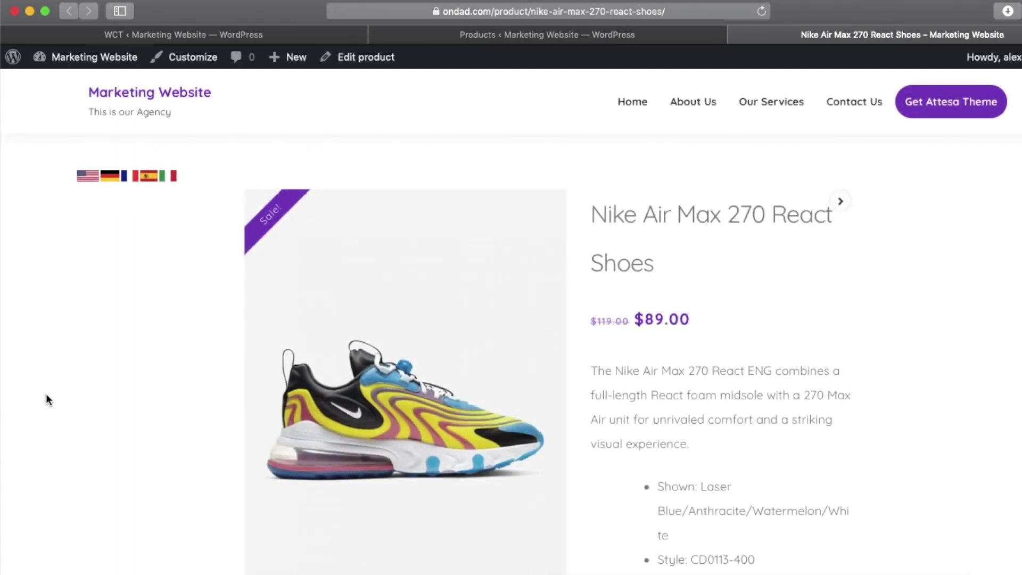
pyautogui.click(109, 178)
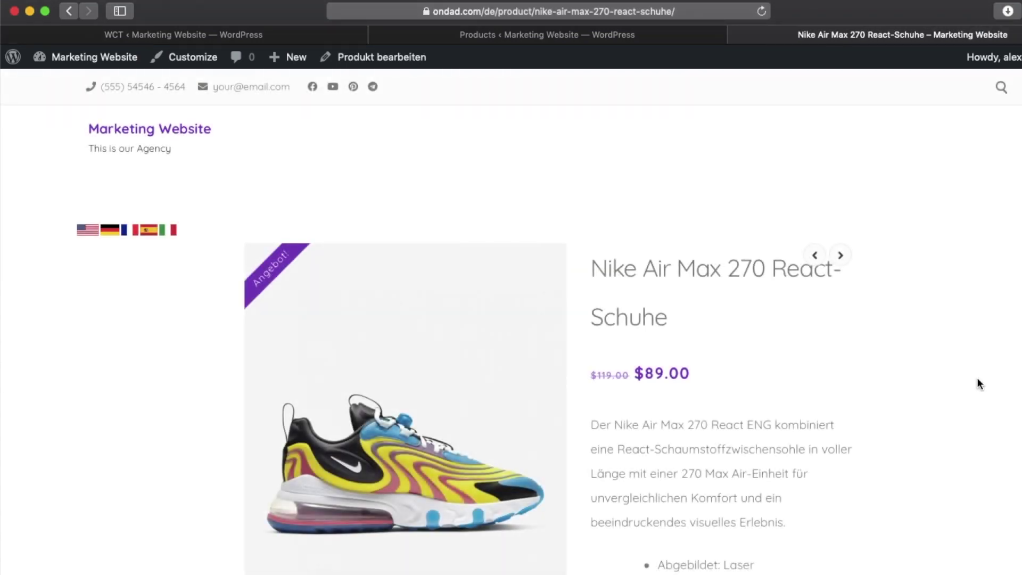
pyautogui.scroll(-6, 975, 382)
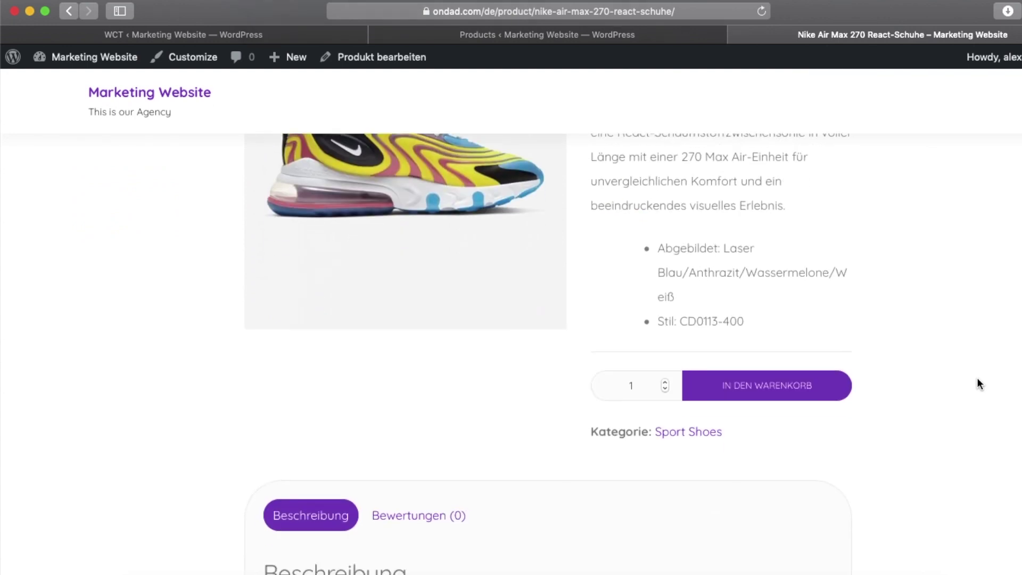
pyautogui.scroll(-4, 828, 427)
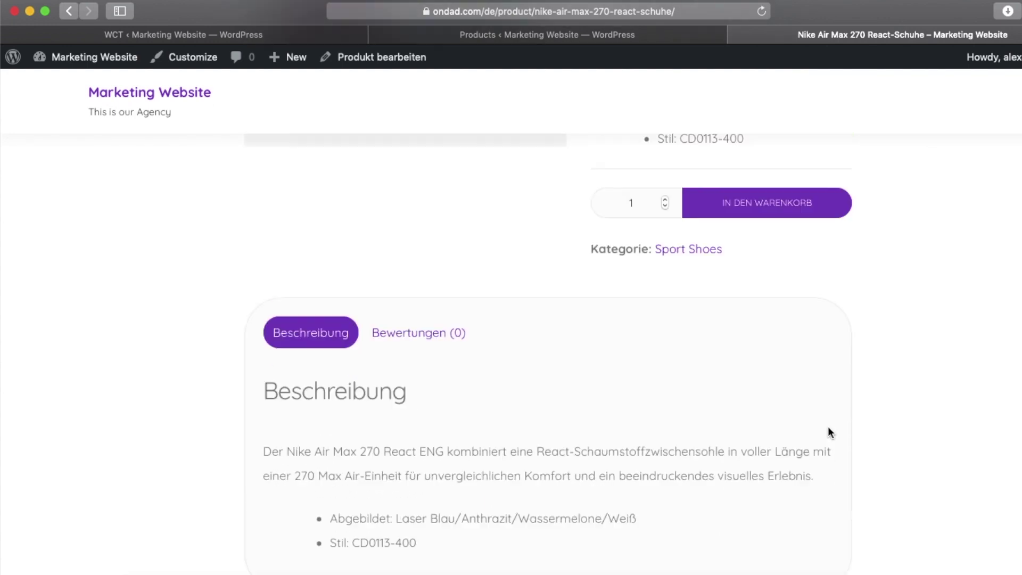
pyautogui.scroll(5, 828, 429)
pyautogui.scroll(-5, 709, 394)
pyautogui.scroll(1, 623, 438)
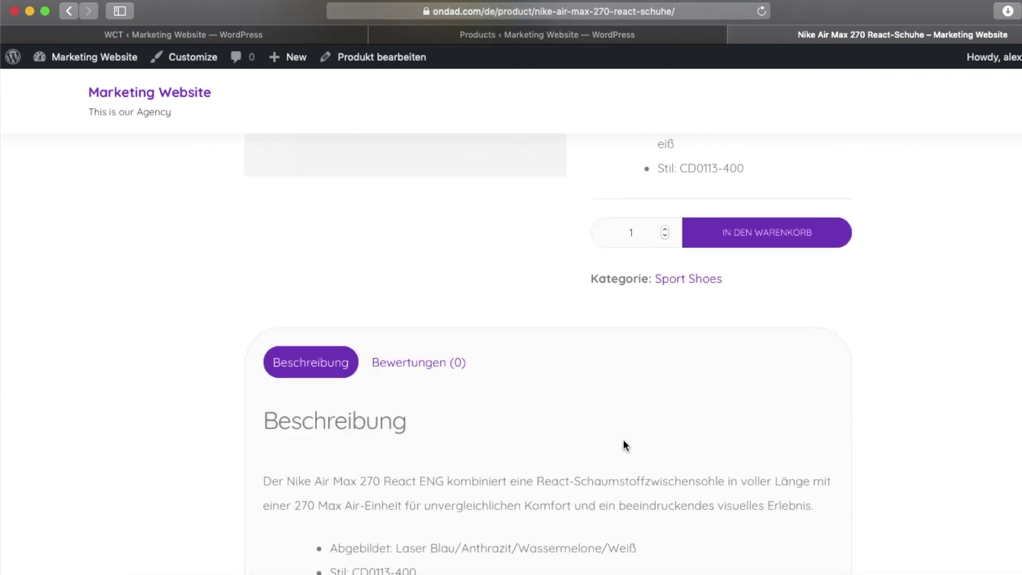
pyautogui.scroll(8, 623, 439)
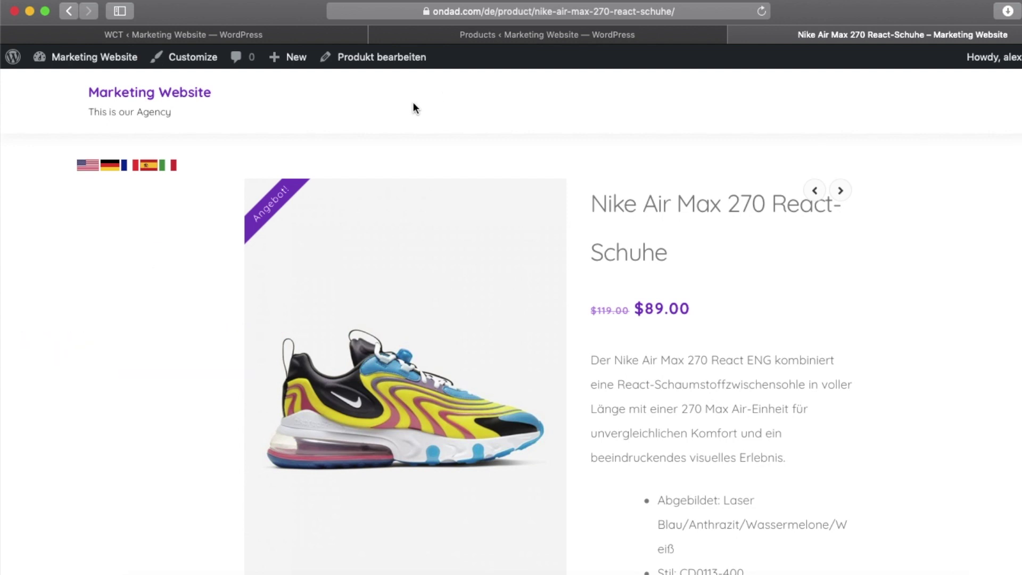
# Open the German Nike Air Max 270 React-Schuhe via 'Produkt bearbeiten', then 'Edit with Elementor'.
pyautogui.click(373, 60)
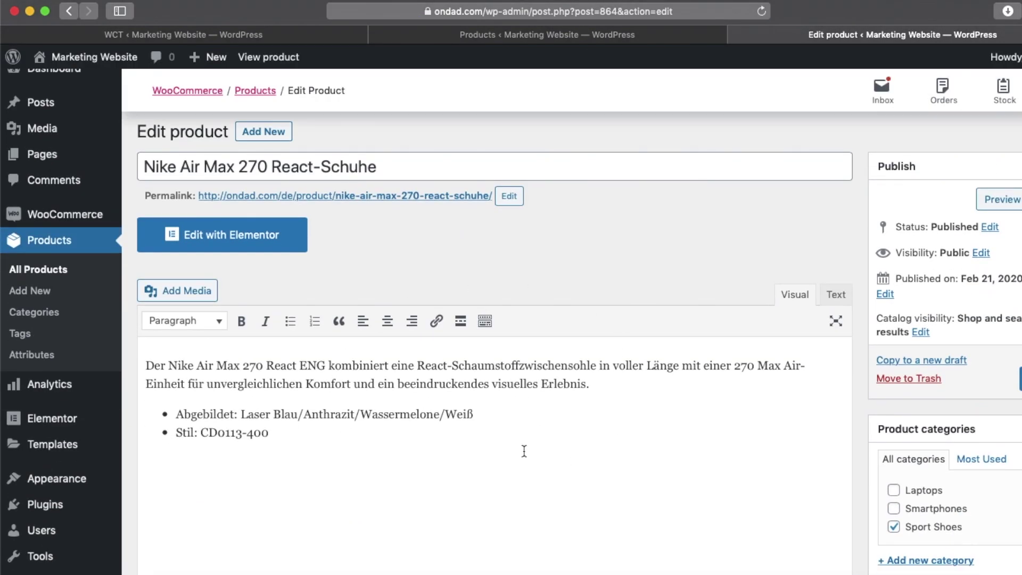
pyautogui.scroll(1, 524, 451)
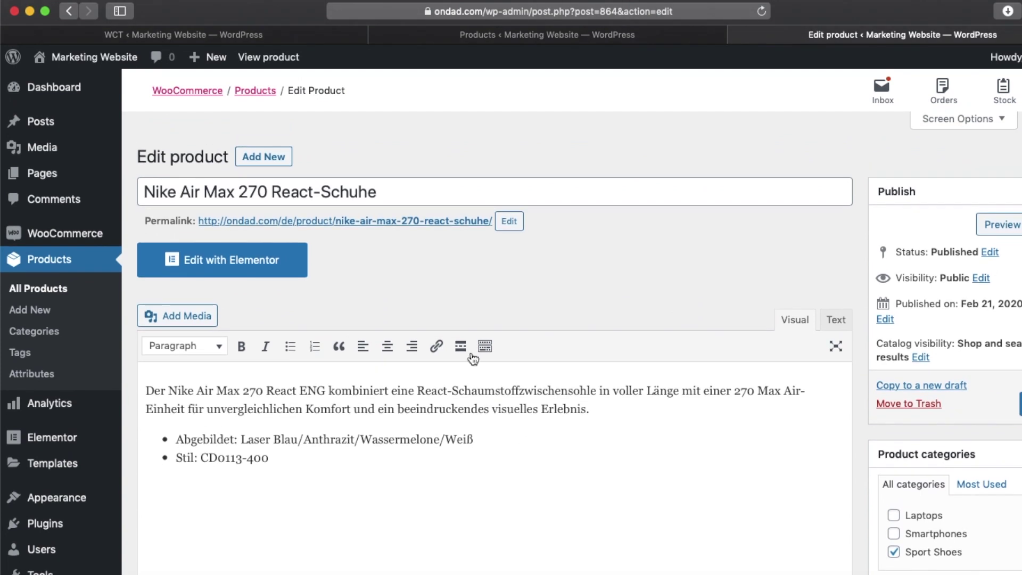
pyautogui.click(266, 260)
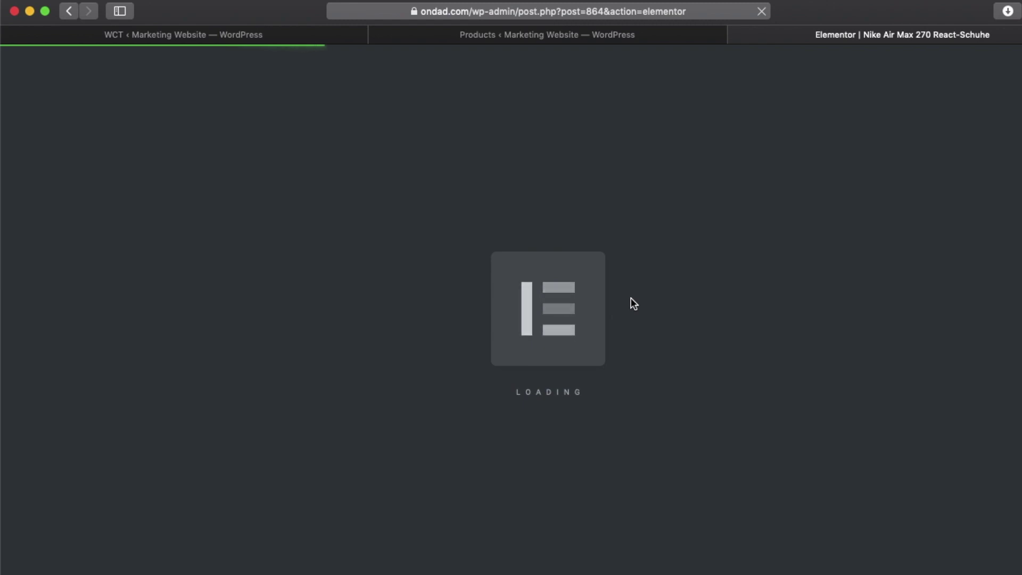
# Inspect the German product description in Elementor's Text Editor widget.
pyautogui.scroll(-3, 630, 303)
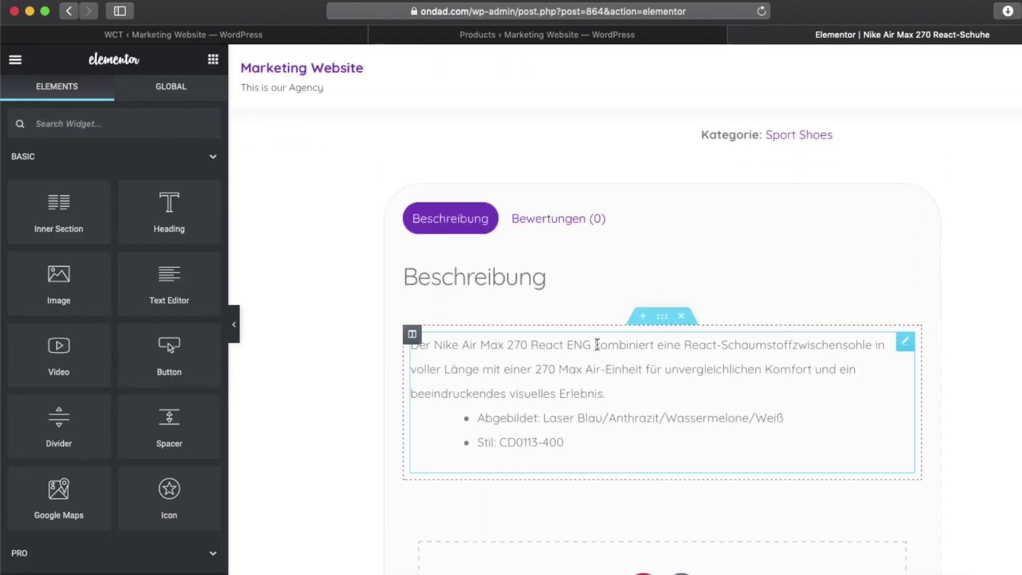
pyautogui.click(571, 374)
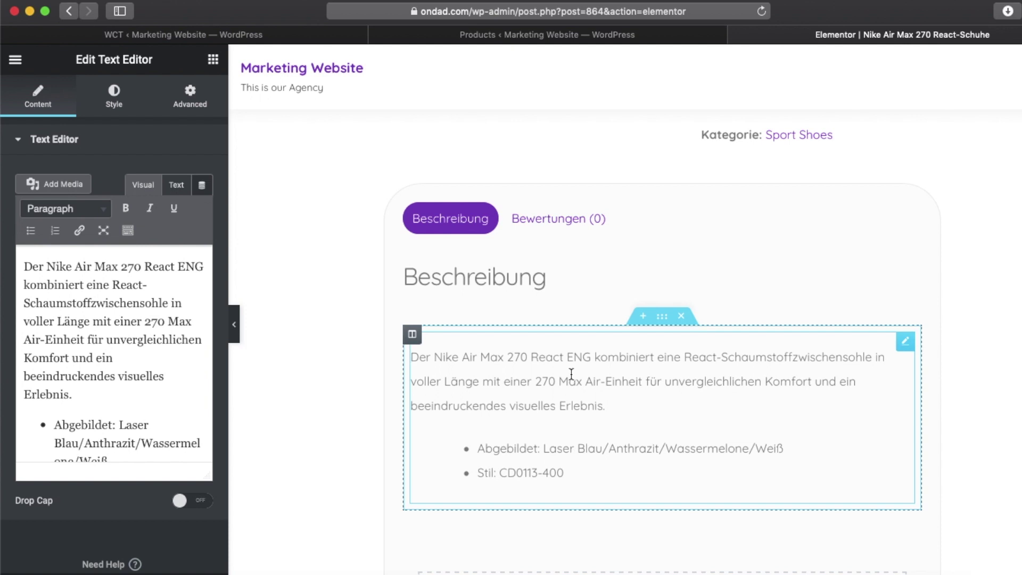
pyautogui.scroll(-2, 114, 354)
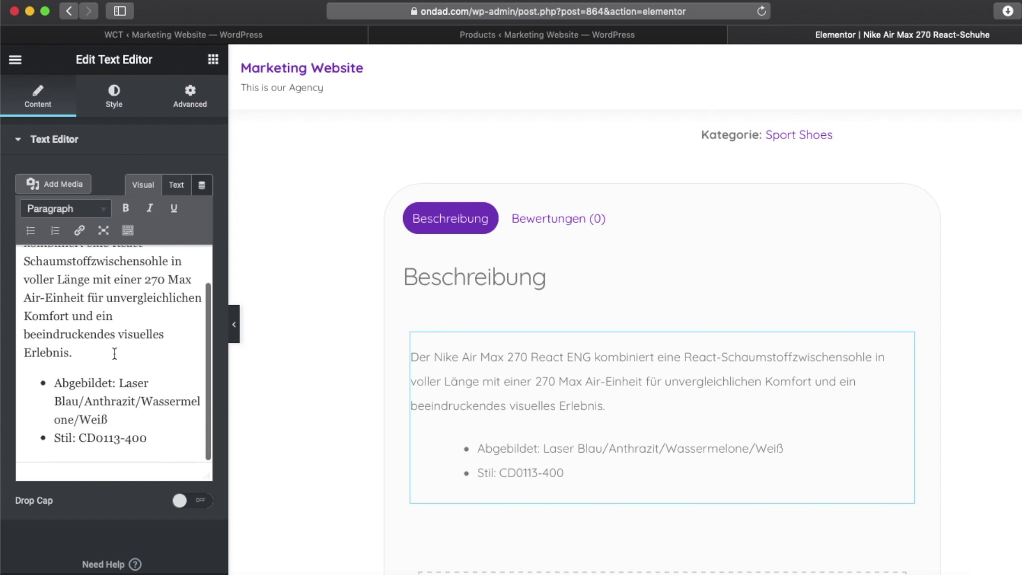
pyautogui.scroll(2, 114, 354)
pyautogui.scroll(2, 833, 443)
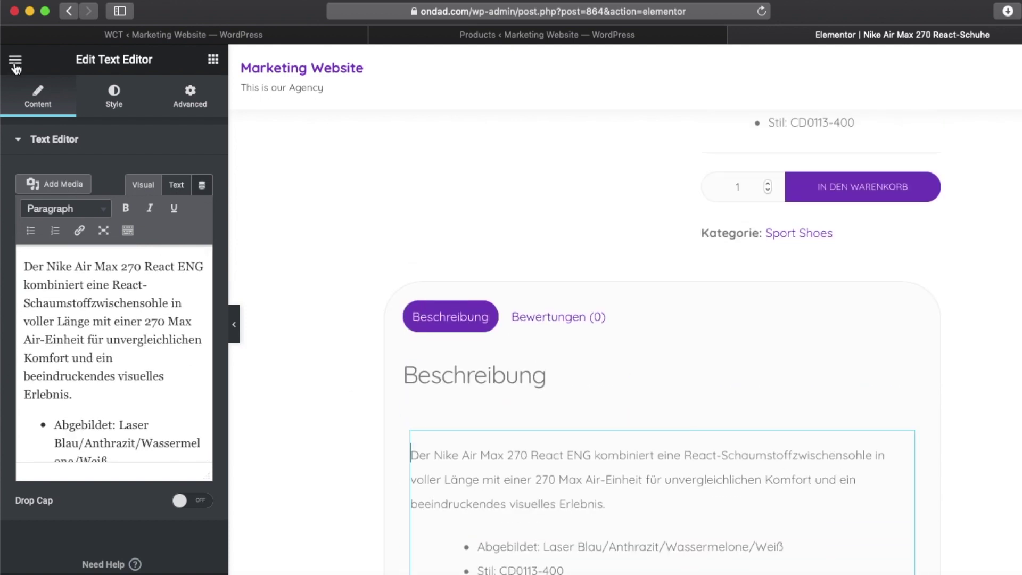
# Exit Elementor to the dashboard and go to the WP Custom Translate settings.
pyautogui.click(15, 59)
pyautogui.click(70, 485)
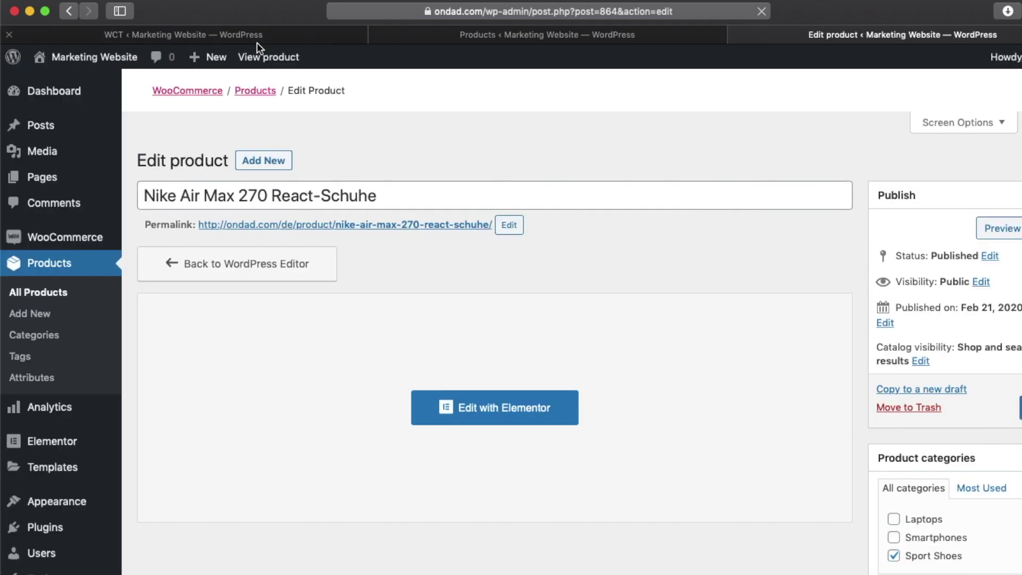
pyautogui.click(257, 35)
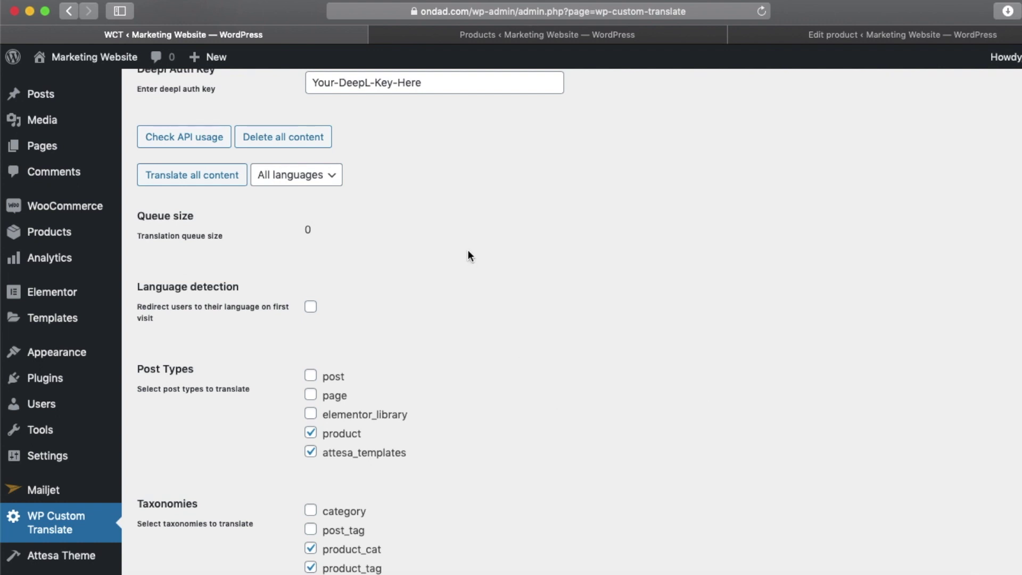
# Look over the target language list and the products list, then return to the translation settings.
pyautogui.click(314, 175)
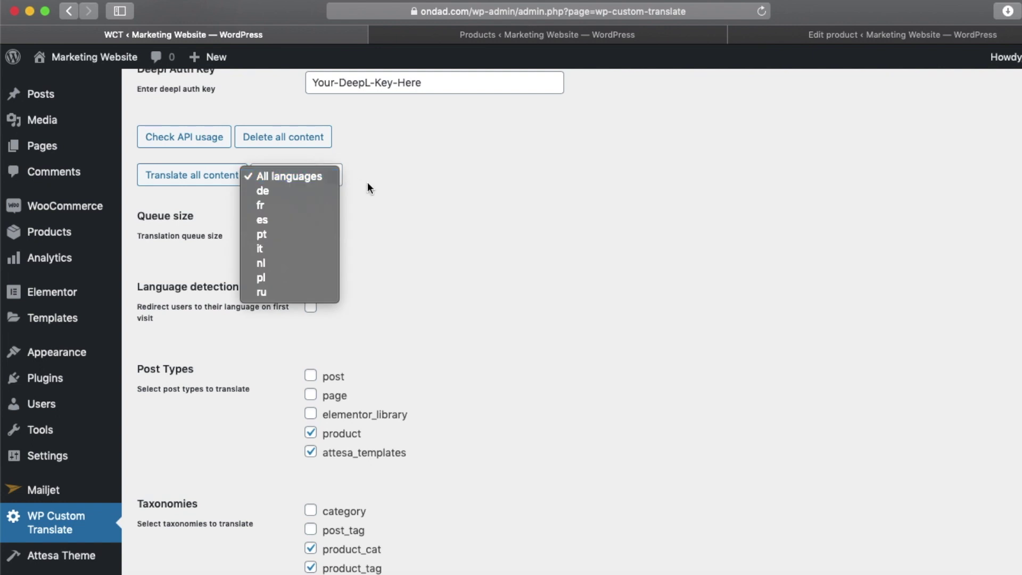
pyautogui.click(444, 231)
pyautogui.click(484, 33)
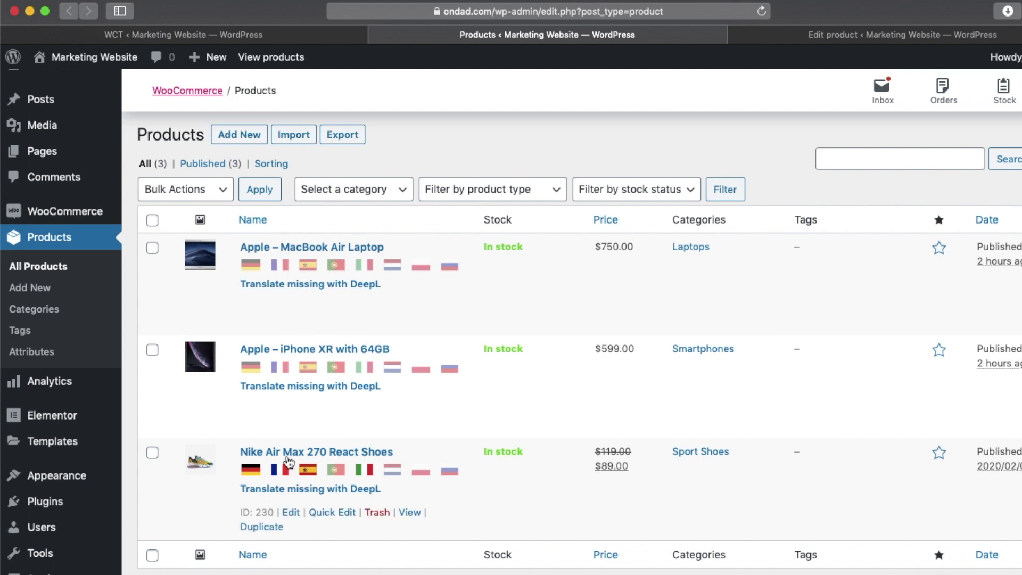
pyautogui.click(310, 32)
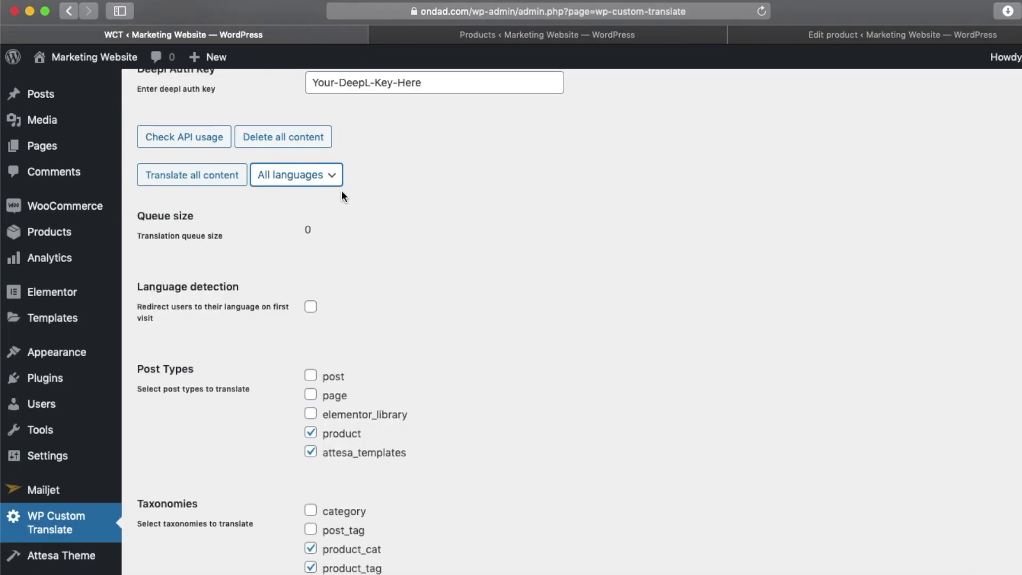
# Set the target language to de and start Translate all content, confirming with OK.
pyautogui.click(321, 179)
pyautogui.click(316, 189)
pyautogui.click(371, 197)
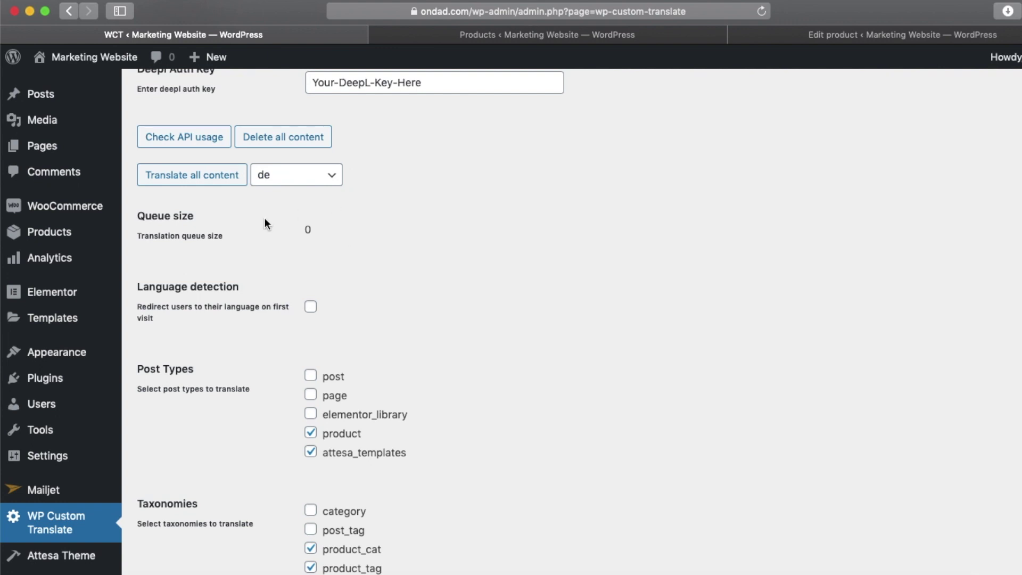
pyautogui.click(203, 184)
pyautogui.click(688, 324)
pyautogui.click(548, 34)
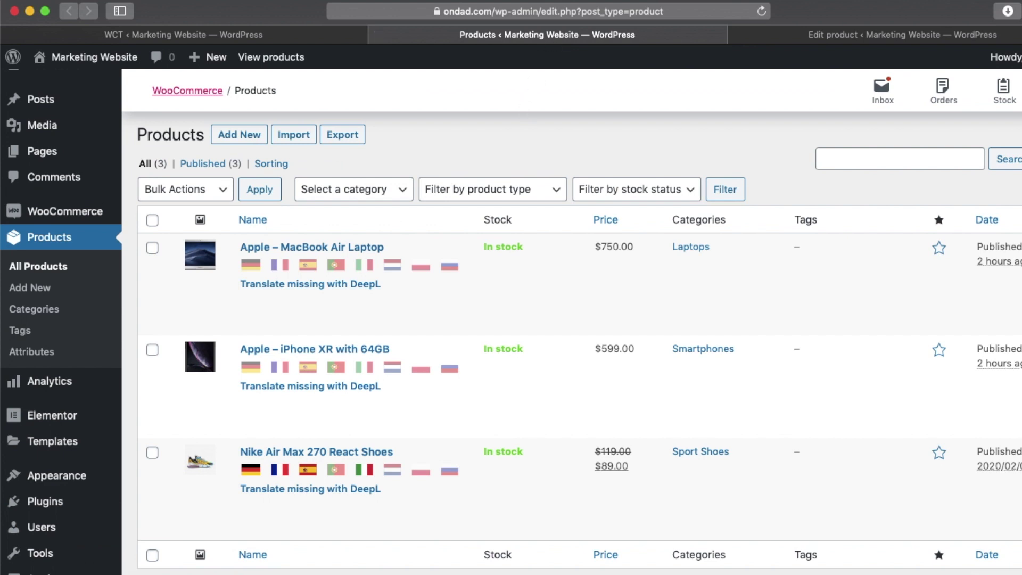
# Reload the Products list showing 7 published products and open the MacBook Air Laptop page in a new tab.
pyautogui.press('super+r')
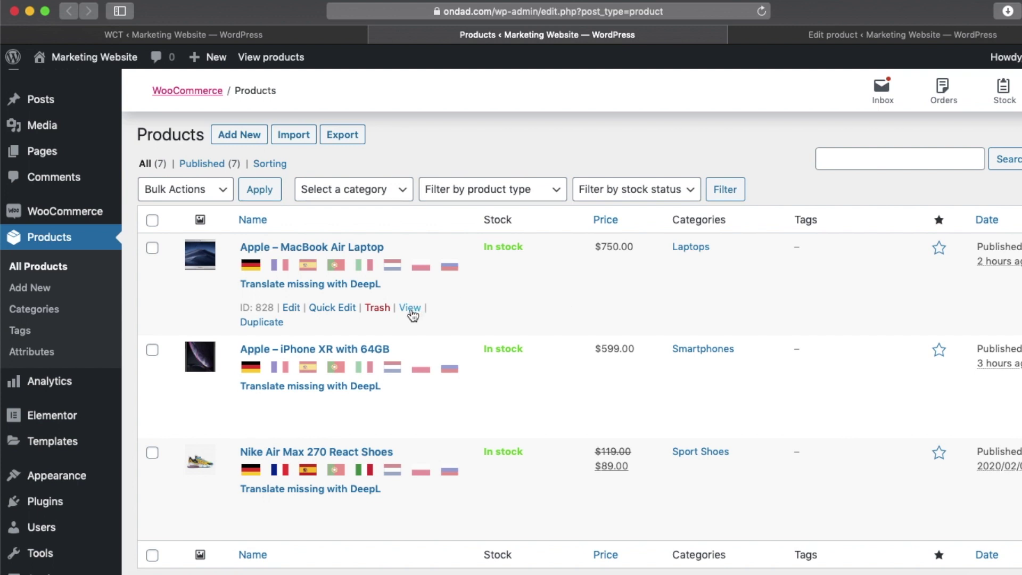
pyautogui.keyDown('super'); pyautogui.click(412, 315); pyautogui.keyUp('super')
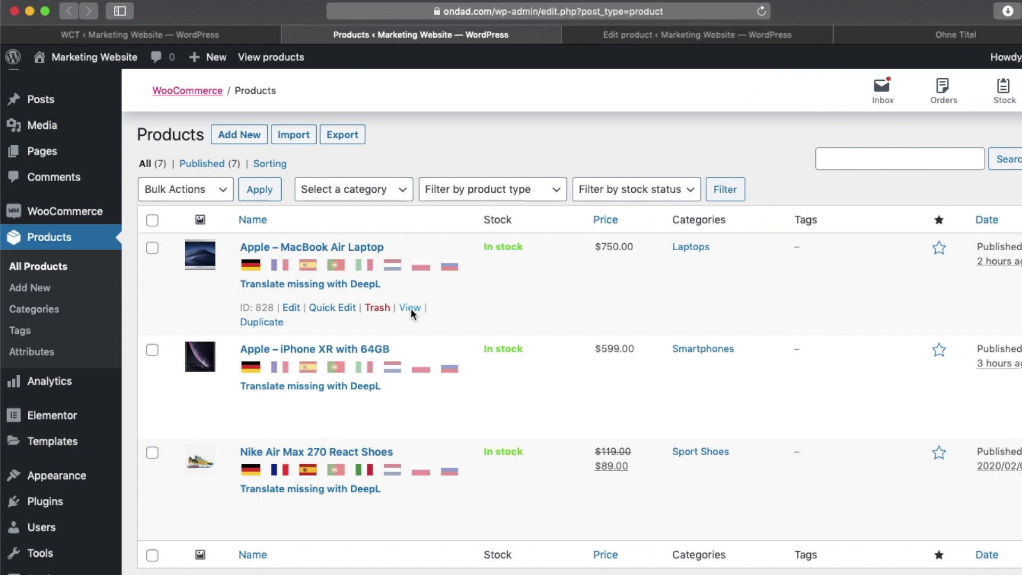
# View the German MacBook Air Laptop page down to its Bewertungen reviews section.
pyautogui.click(940, 33)
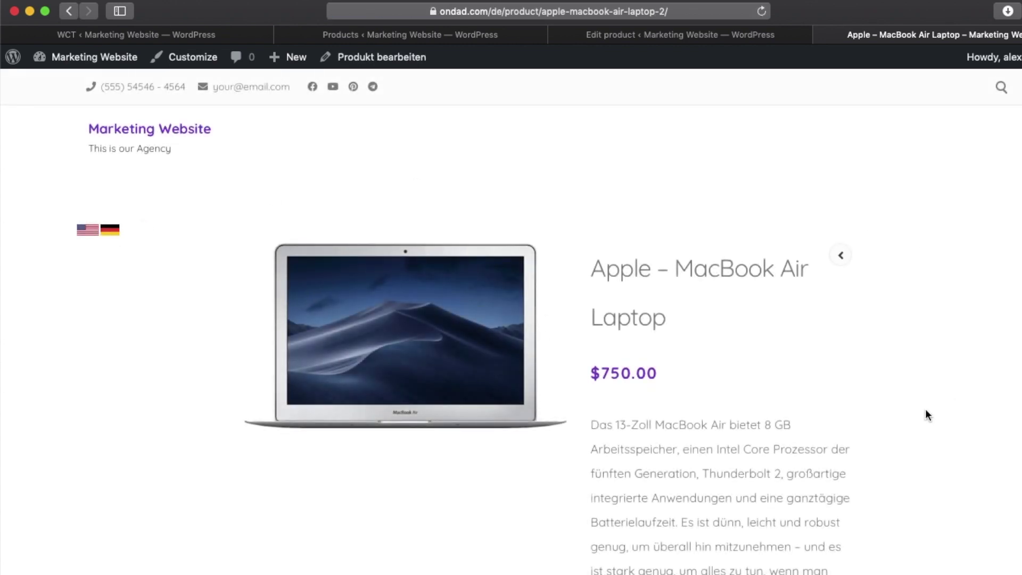
pyautogui.scroll(-10, 926, 413)
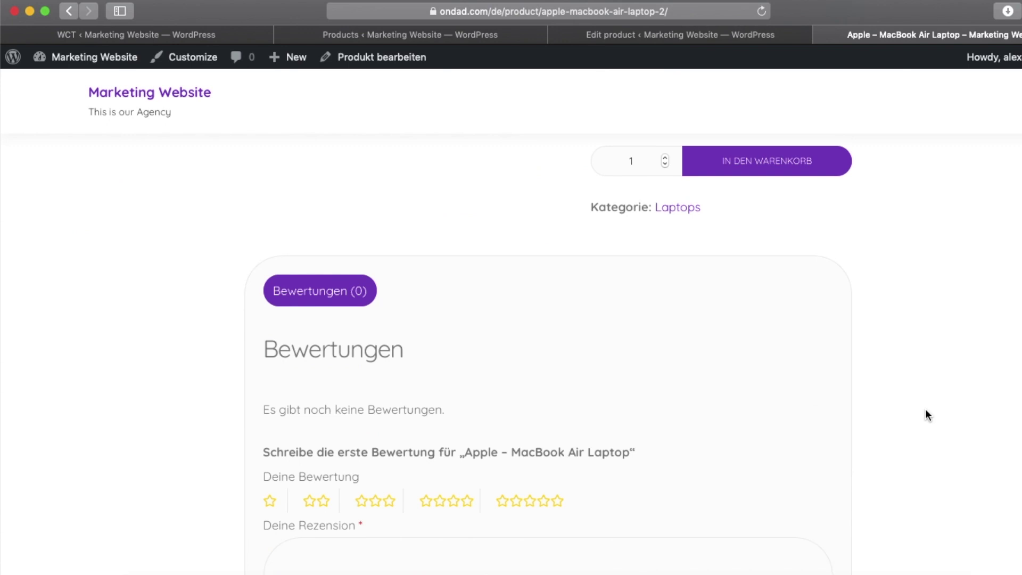
pyautogui.scroll(10, 820, 317)
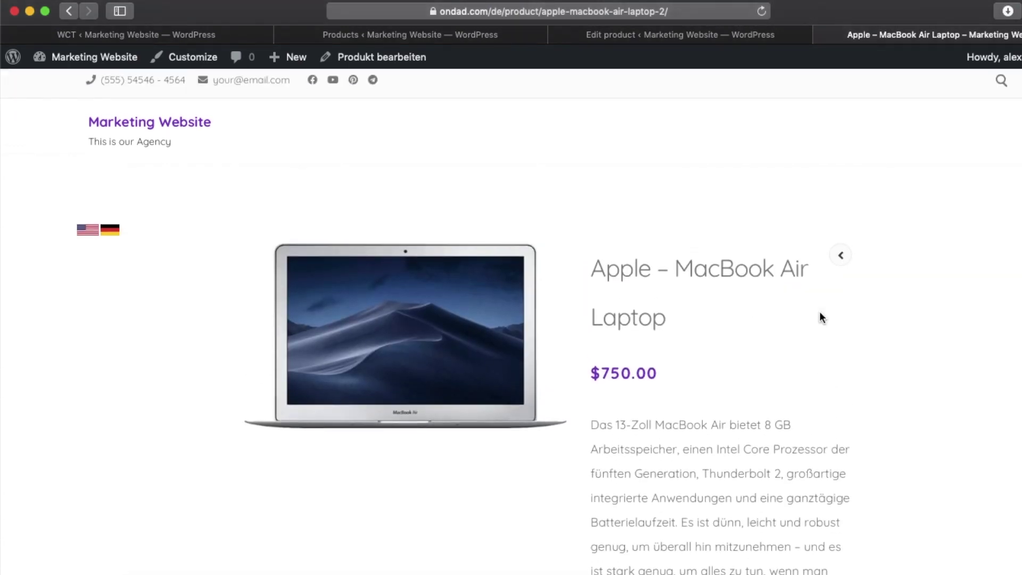
pyautogui.click(623, 34)
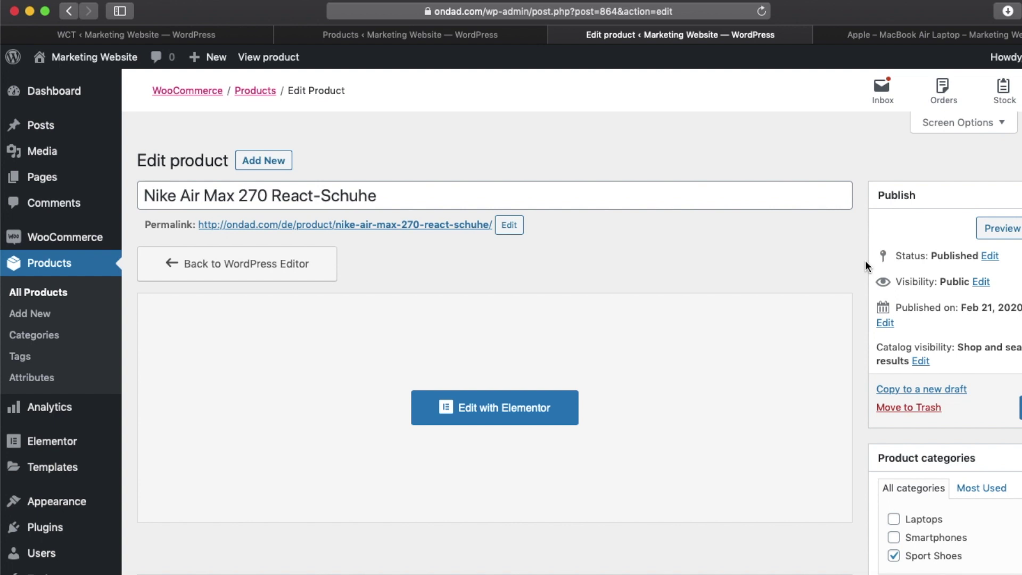
# Trash the Nike Air Max 270 React-Schuhe product and scroll the remaining 12-product list.
pyautogui.click(895, 408)
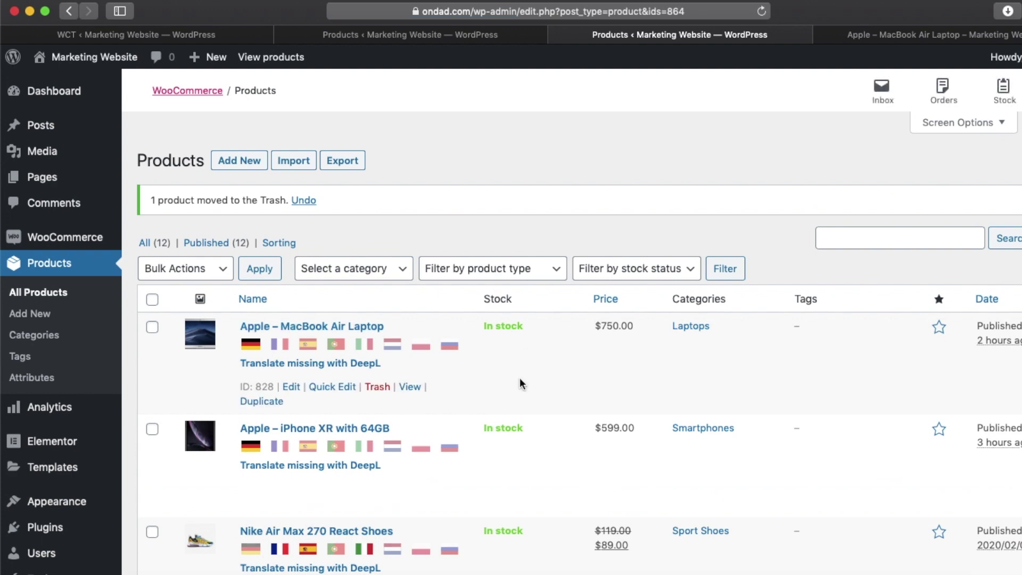
pyautogui.scroll(-4, 519, 378)
pyautogui.scroll(4, 519, 377)
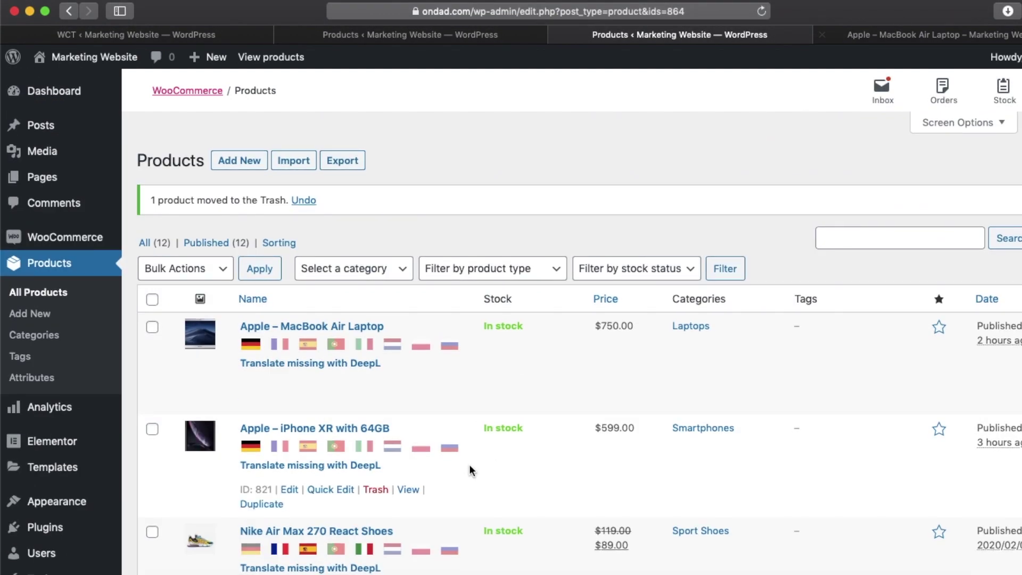
pyautogui.scroll(-3, 467, 472)
pyautogui.scroll(3, 529, 441)
pyautogui.scroll(-2, 593, 472)
pyautogui.scroll(-1, 592, 472)
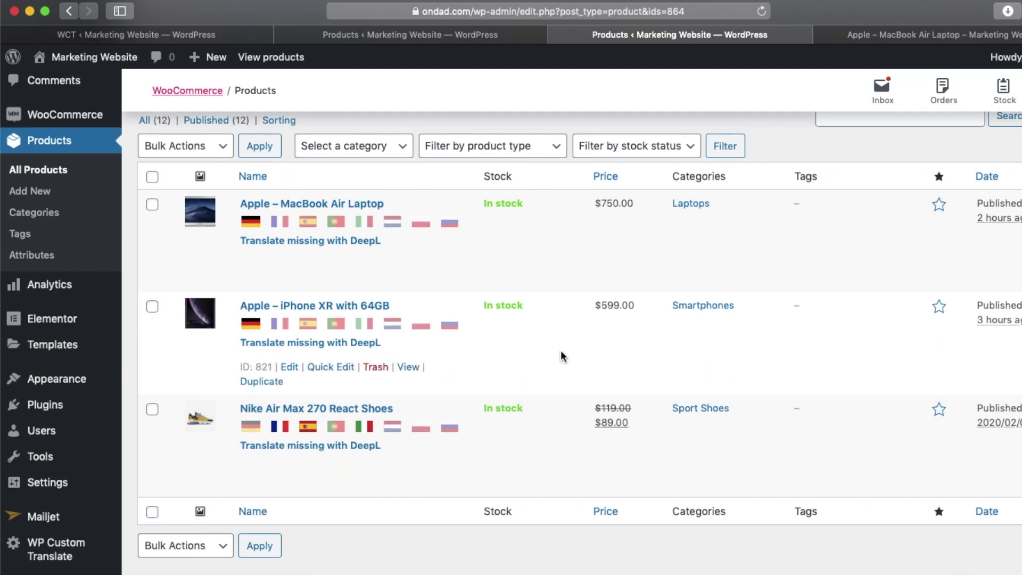